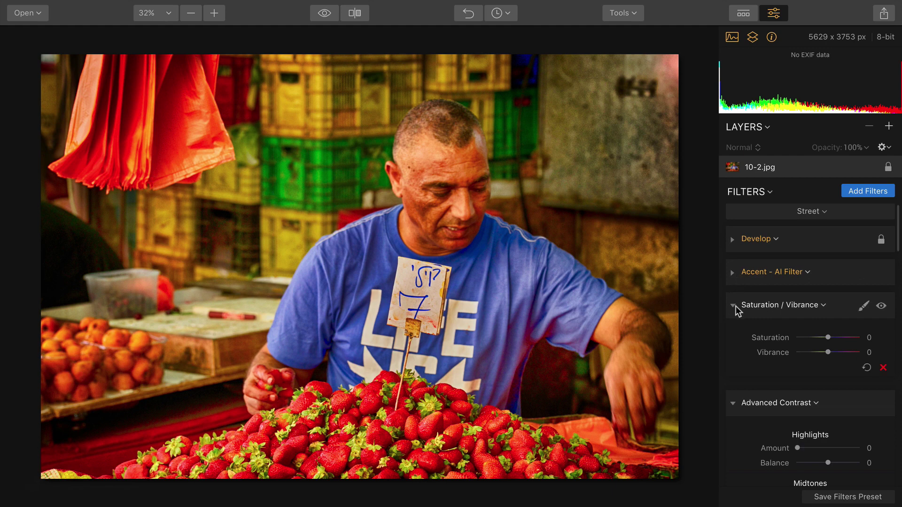
Find LUT Mapping in the filters catalog by searching for "lut" and add it below the Grain filter.
{"action": "scroll", "coordinate": [736, 306], "scroll_direction": "down", "scroll_amount": 2}
{"action": "scroll", "coordinate": [736, 306], "scroll_direction": "down", "scroll_amount": 10}
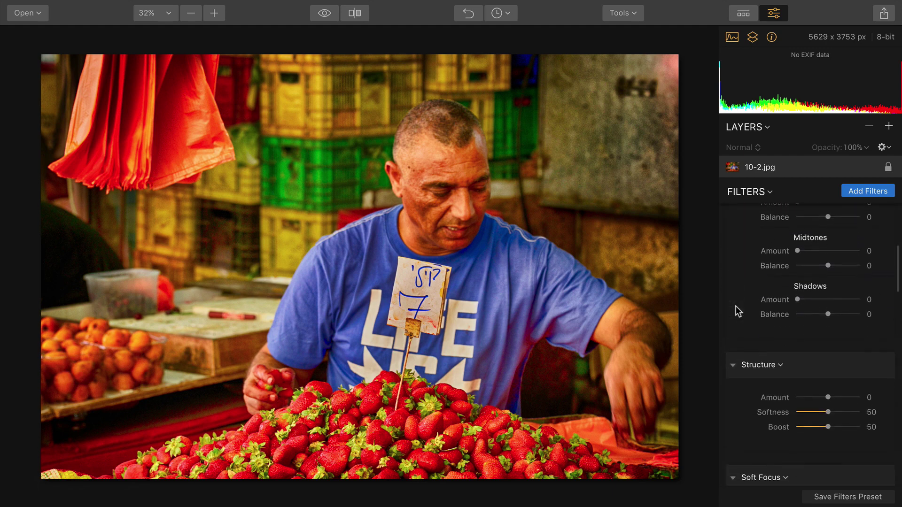
{"action": "scroll", "coordinate": [736, 306], "scroll_direction": "down", "scroll_amount": 15}
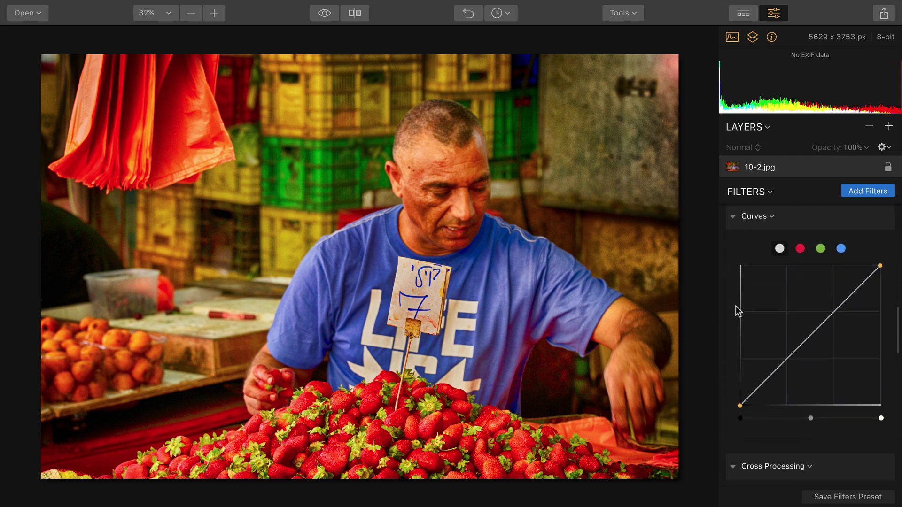
{"action": "scroll", "coordinate": [736, 306], "scroll_direction": "down", "scroll_amount": 12}
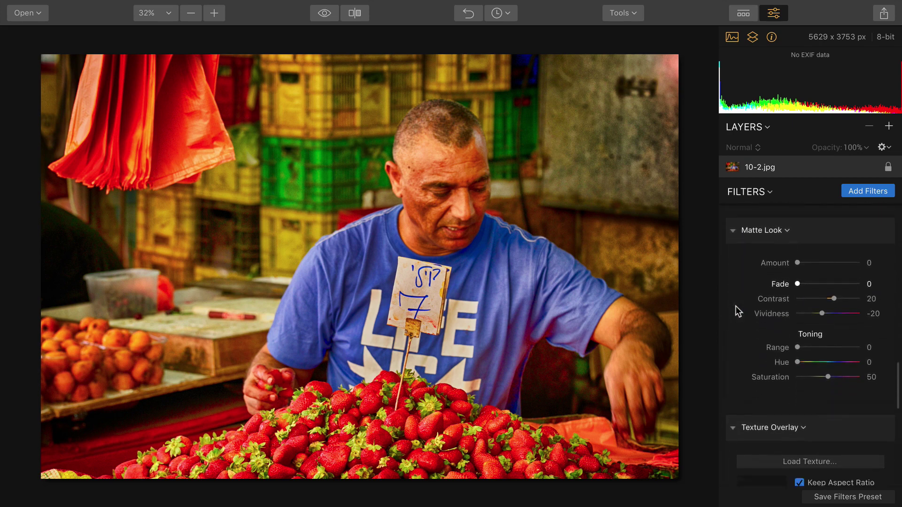
{"action": "scroll", "coordinate": [736, 306], "scroll_direction": "down", "scroll_amount": 5}
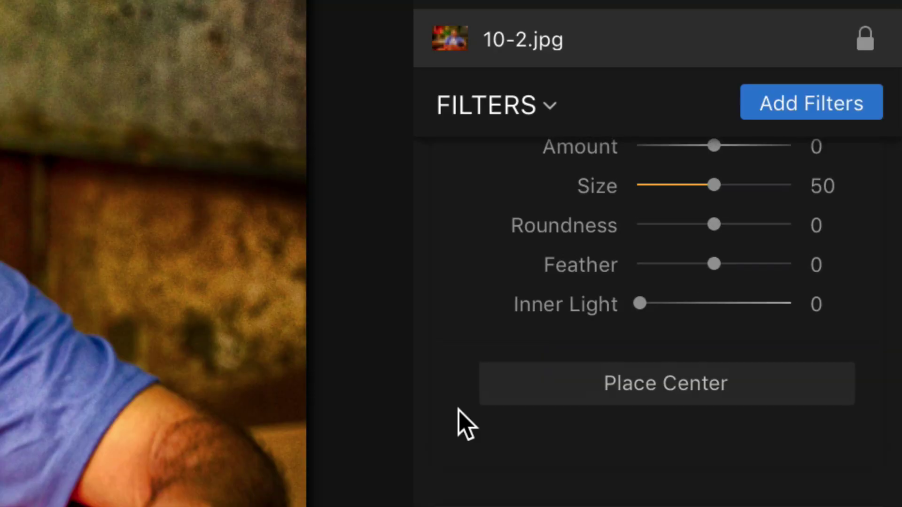
{"action": "left_click", "coordinate": [771, 94]}
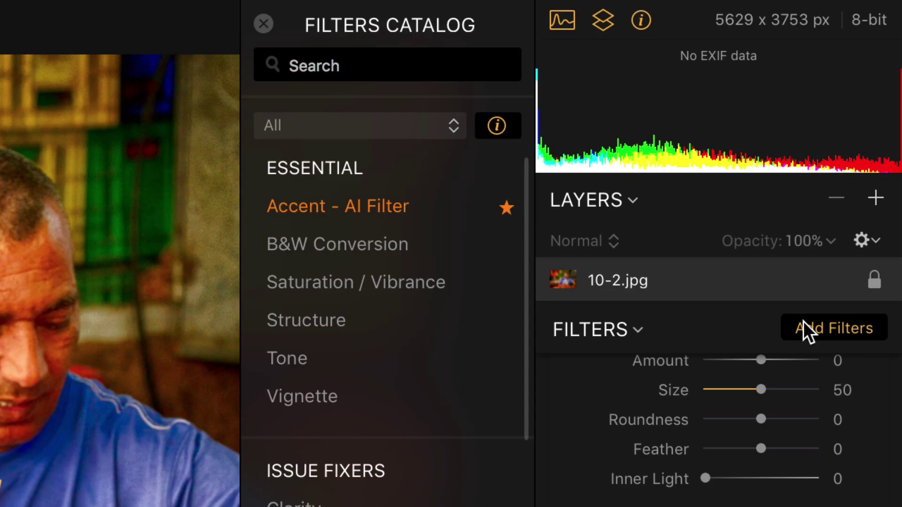
{"action": "left_click", "coordinate": [294, 65]}
{"action": "type", "text": "lut"}
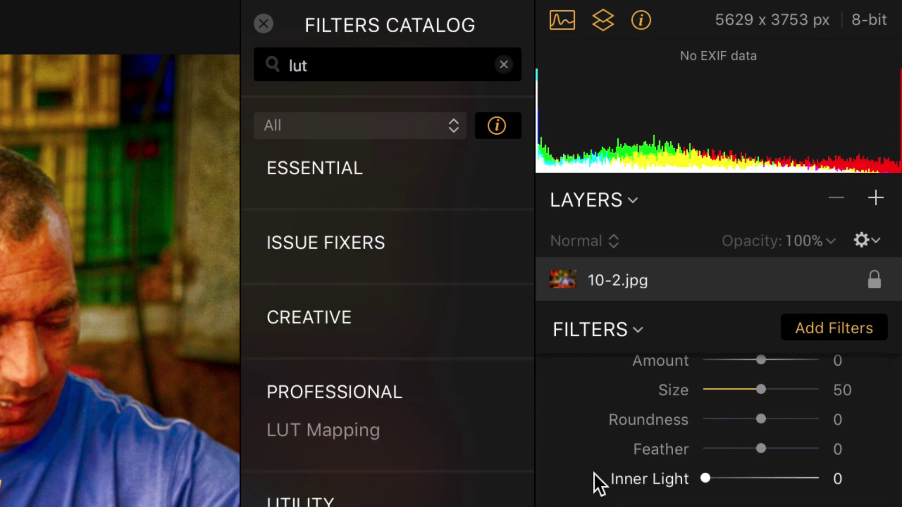
{"action": "mouse_move", "coordinate": [379, 446]}
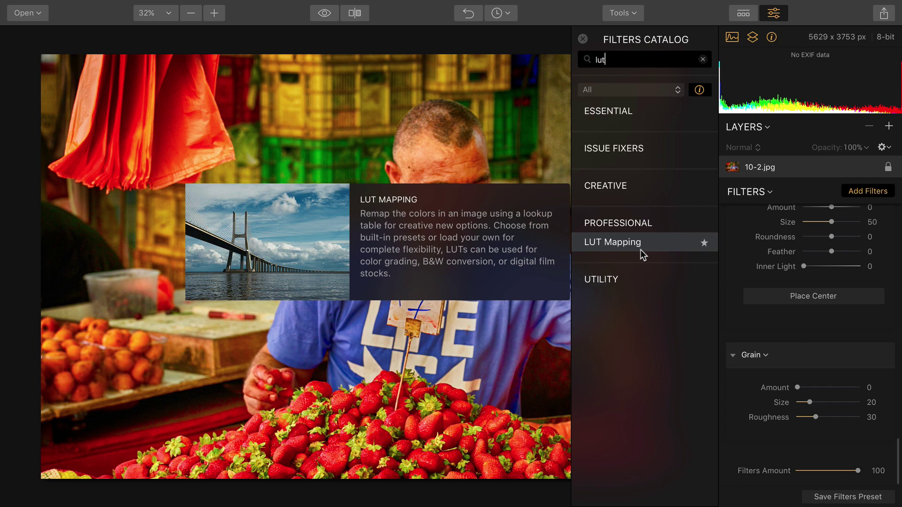
{"action": "left_click", "coordinate": [642, 254]}
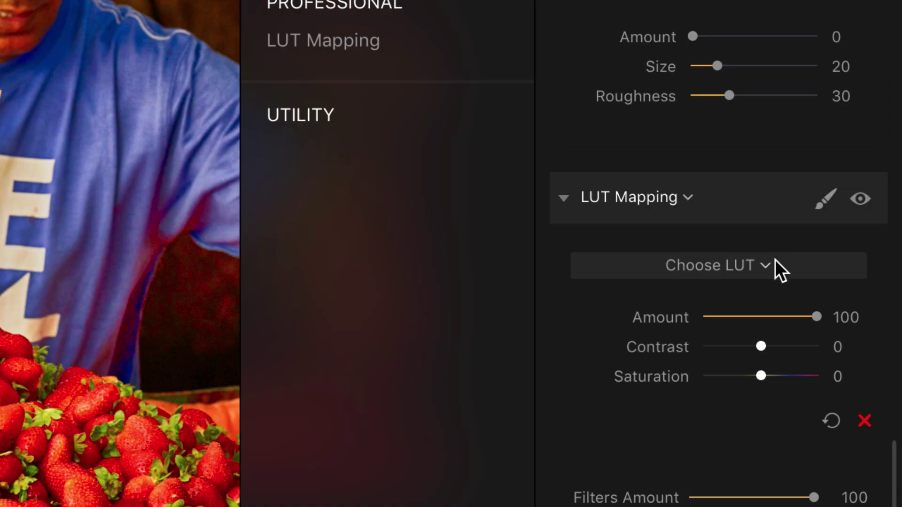
Try the Manhattan, Color Punch Hot, Smokey and 1960 LUTs one after another in the LUT Mapping filter.
{"action": "left_click", "coordinate": [767, 267]}
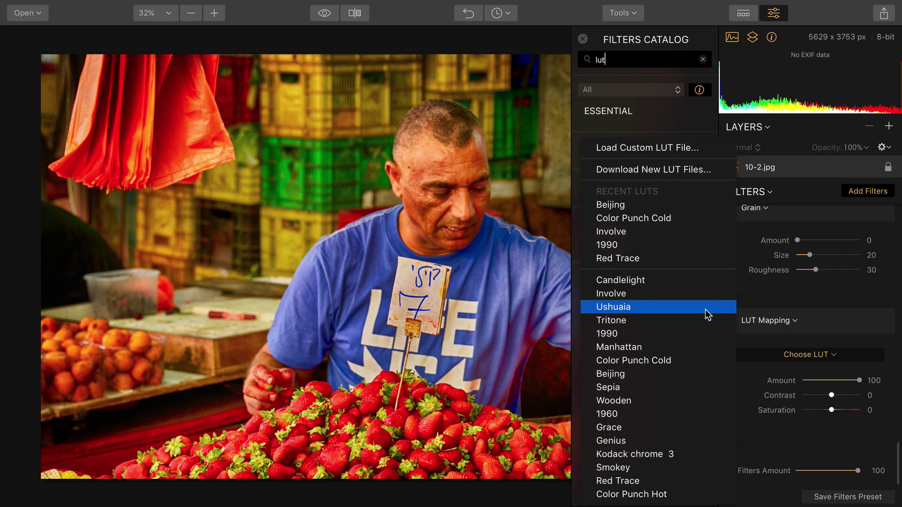
{"action": "left_click", "coordinate": [695, 345]}
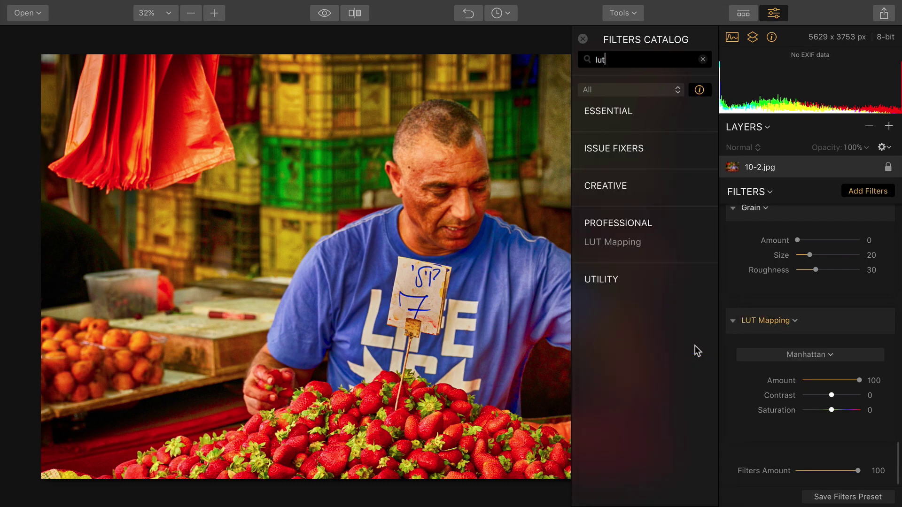
{"action": "left_click", "coordinate": [778, 353]}
{"action": "left_click", "coordinate": [776, 339]}
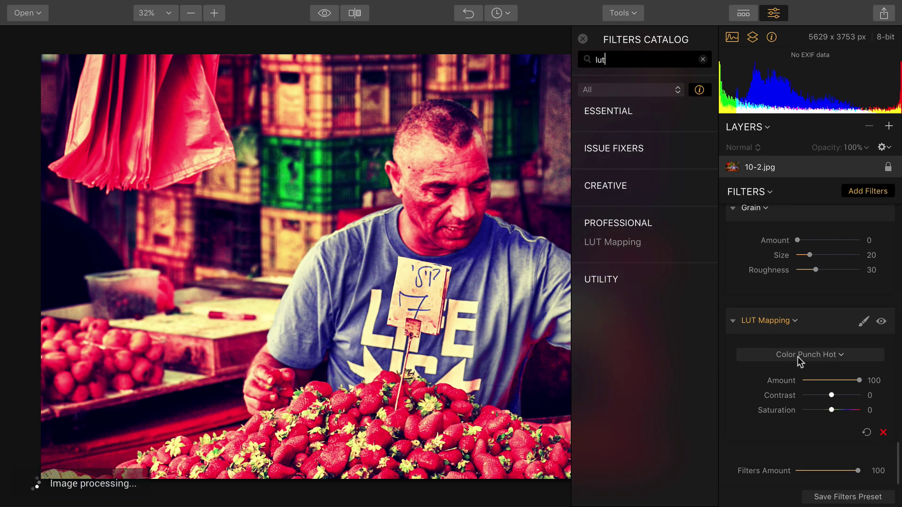
{"action": "left_click", "coordinate": [799, 356]}
{"action": "left_click", "coordinate": [790, 311]}
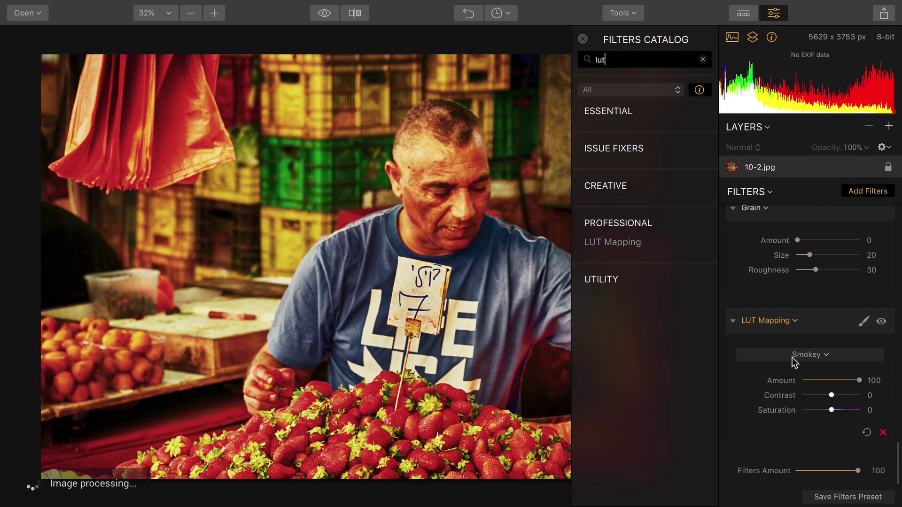
{"action": "left_click", "coordinate": [792, 356]}
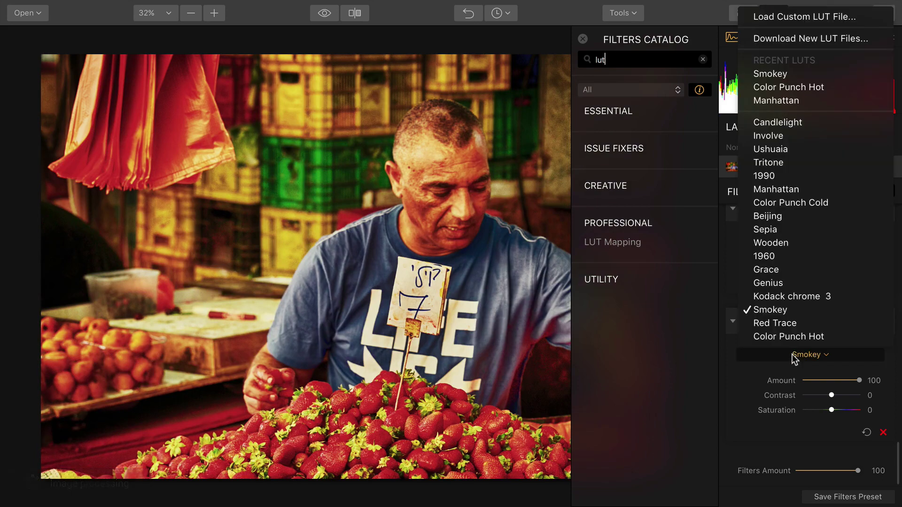
{"action": "left_click", "coordinate": [783, 261]}
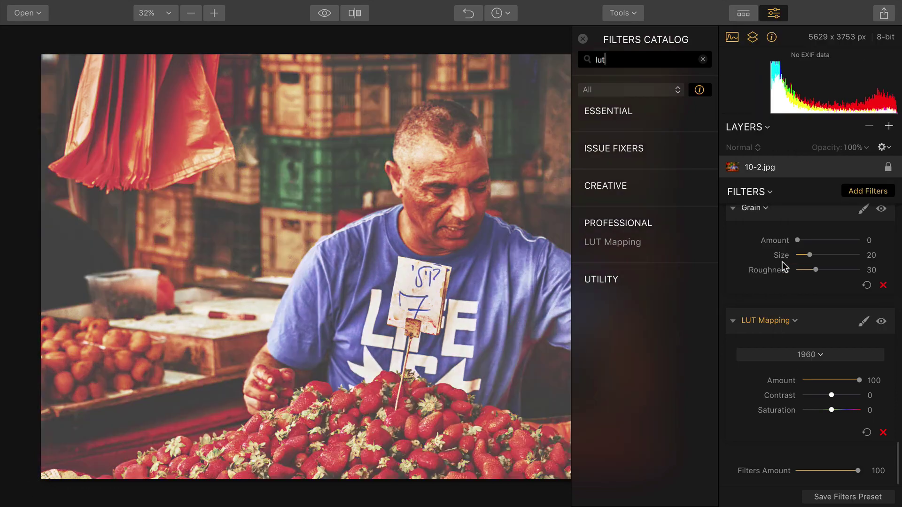
Choose the Tritone LUT with Contrast at -51 and Saturation at -2, and switch the LUT to Ushuaia.
{"action": "left_click", "coordinate": [794, 354]}
{"action": "left_click", "coordinate": [681, 322]}
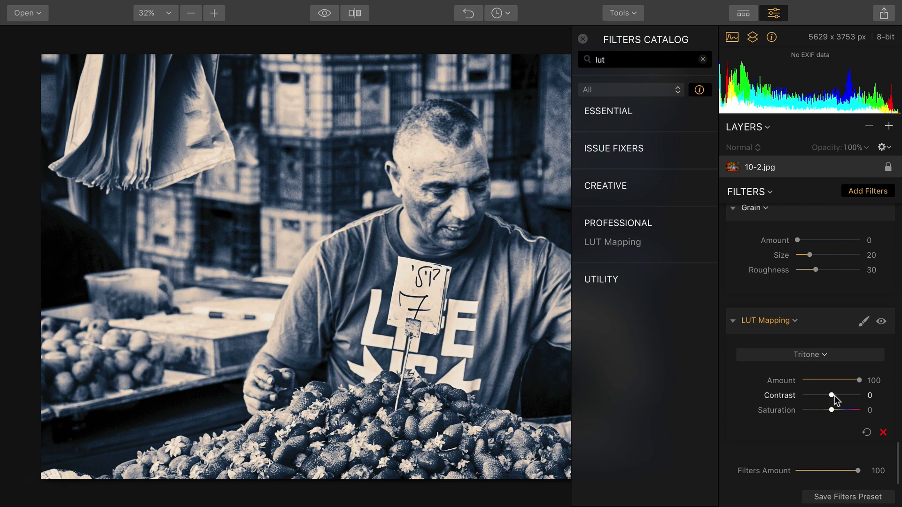
{"action": "mouse_move", "coordinate": [834, 396]}
{"action": "left_mouse_down"}
{"action": "mouse_move", "coordinate": [850, 396]}
{"action": "mouse_move", "coordinate": [795, 413]}
{"action": "mouse_move", "coordinate": [856, 412]}
{"action": "mouse_move", "coordinate": [830, 412]}
{"action": "left_mouse_up"}
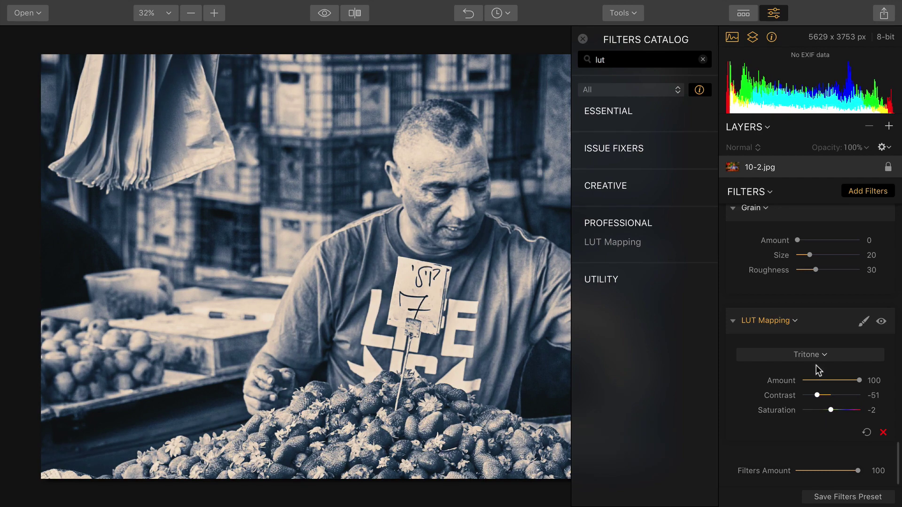
{"action": "left_click", "coordinate": [813, 354]}
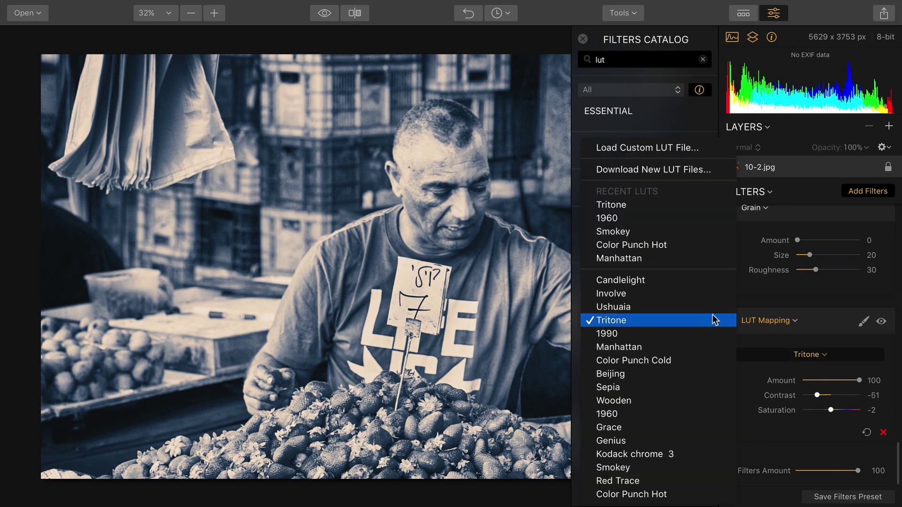
{"action": "left_click", "coordinate": [711, 309]}
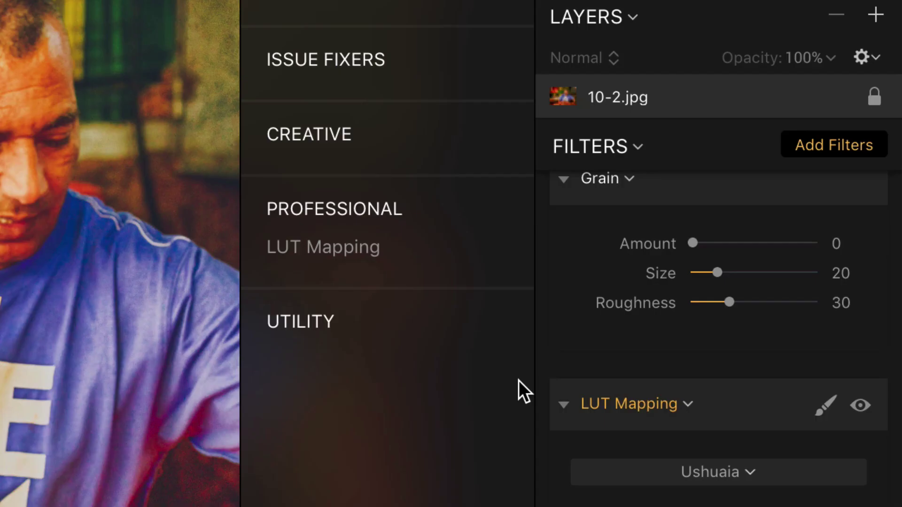
Go to the online marketplace for new LUT files and download the free Cinematic LUTs pack.
{"action": "left_click", "coordinate": [663, 479]}
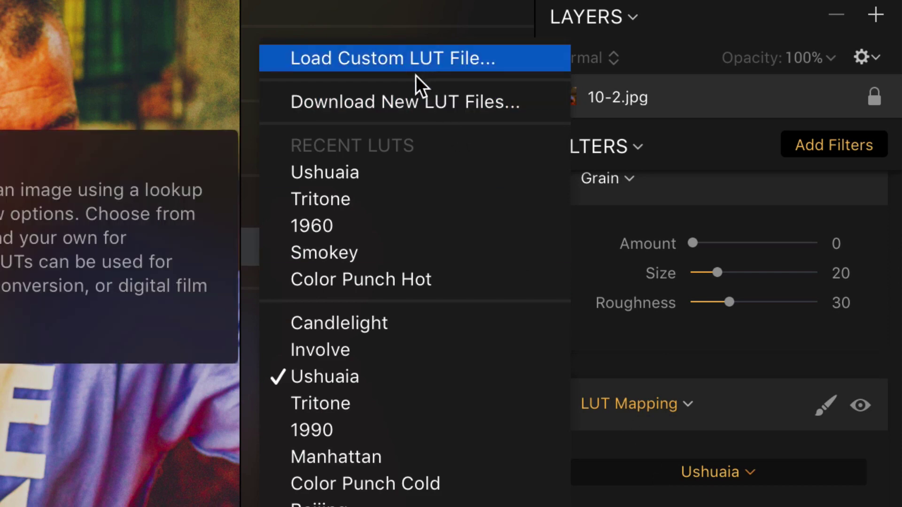
{"action": "left_click", "coordinate": [416, 100]}
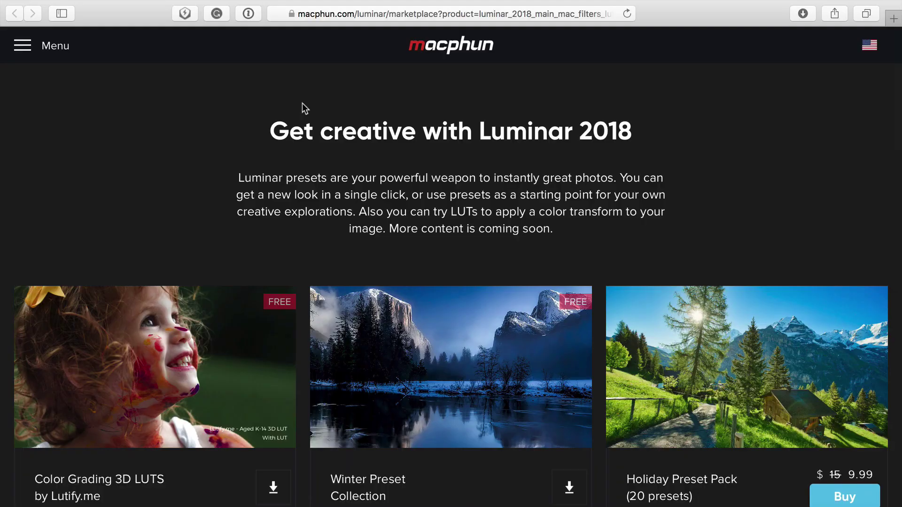
{"action": "scroll", "coordinate": [303, 103], "scroll_direction": "down", "scroll_amount": 3}
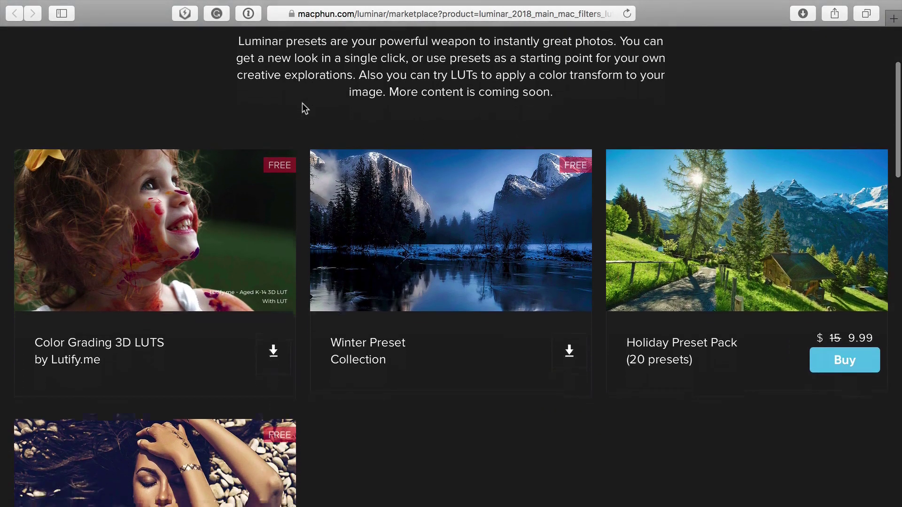
{"action": "scroll", "coordinate": [302, 103], "scroll_direction": "down", "scroll_amount": 3}
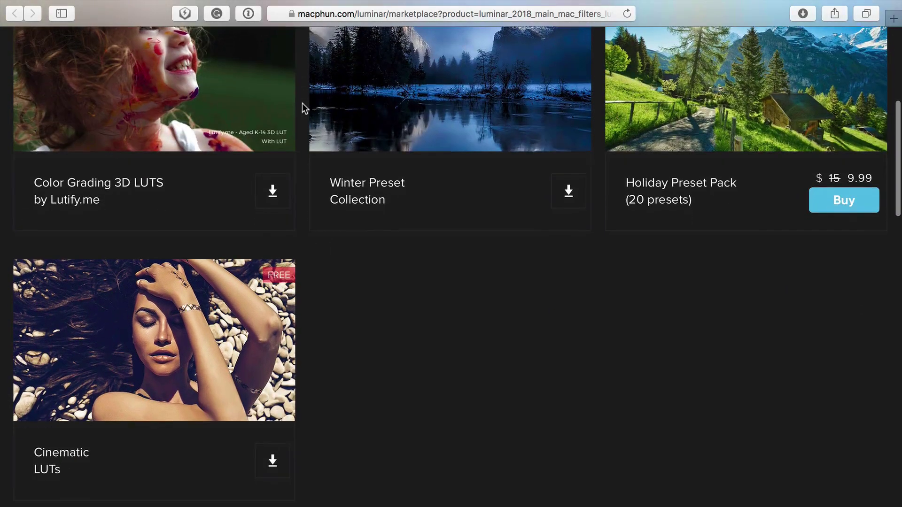
{"action": "left_click", "coordinate": [277, 462]}
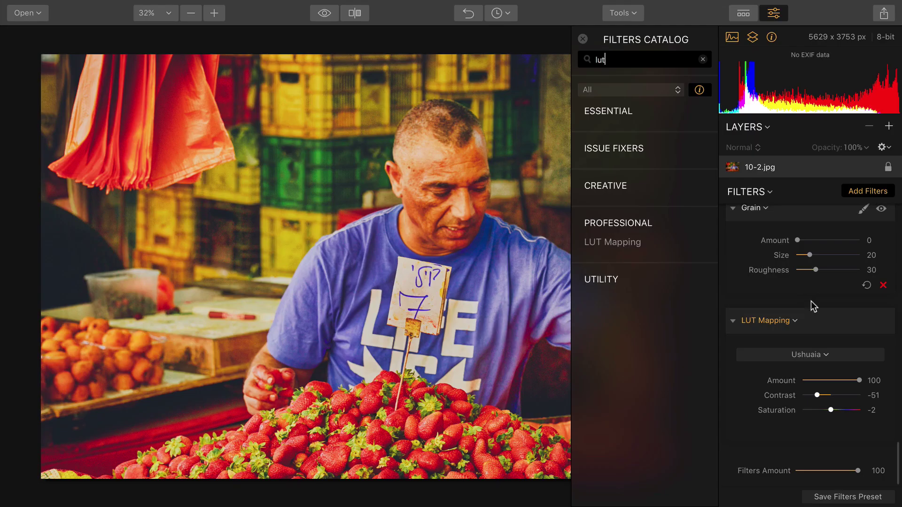
Load the custom LUT file Blue Velvet.cube from the LUTs folder in Downloads into the LUT Mapping filter.
{"action": "left_click", "coordinate": [825, 356]}
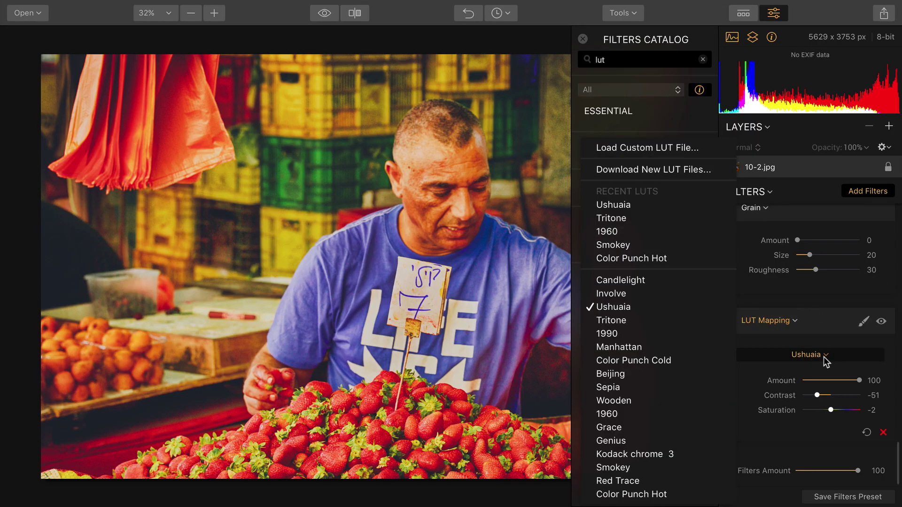
{"action": "left_click", "coordinate": [684, 148]}
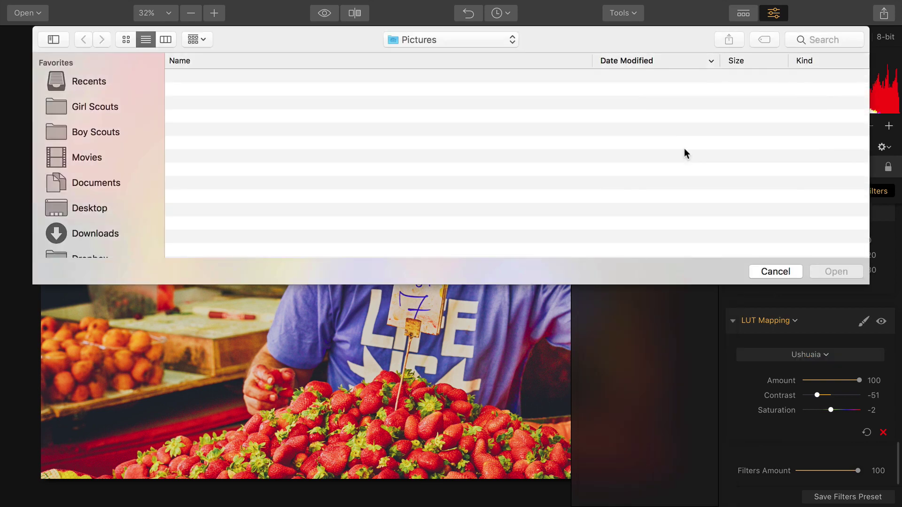
{"action": "left_click", "coordinate": [107, 235]}
{"action": "double_click", "coordinate": [269, 72]}
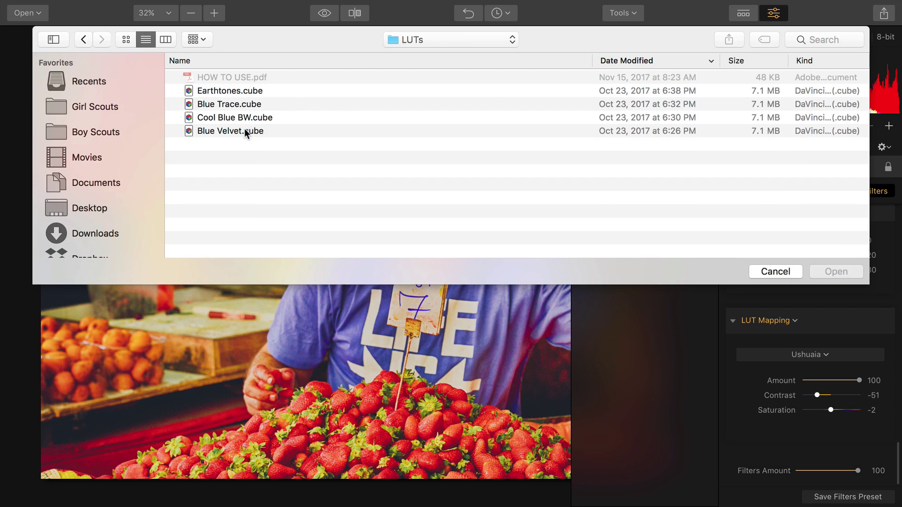
{"action": "left_click", "coordinate": [245, 132]}
{"action": "double_click", "coordinate": [245, 131]}
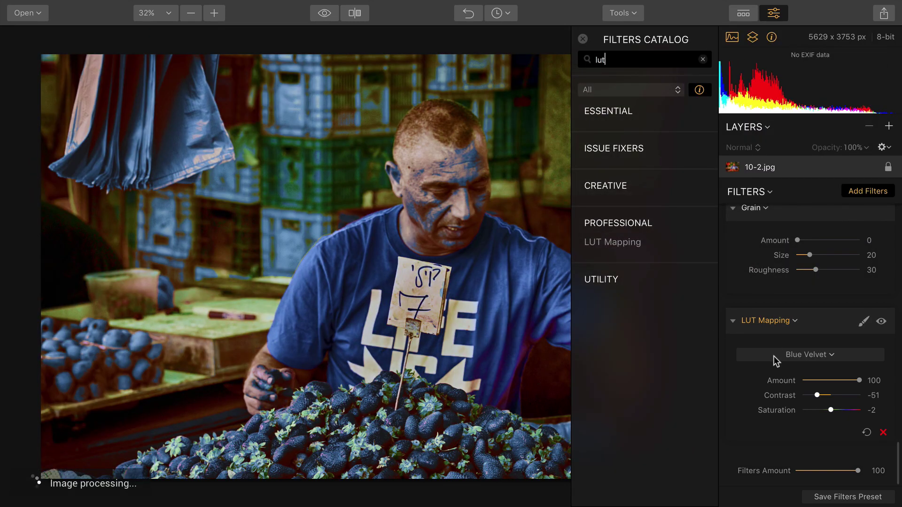
Load the custom LUT file Earthtones.cube and set the LUT Mapping amount to 67.
{"action": "left_click", "coordinate": [774, 357]}
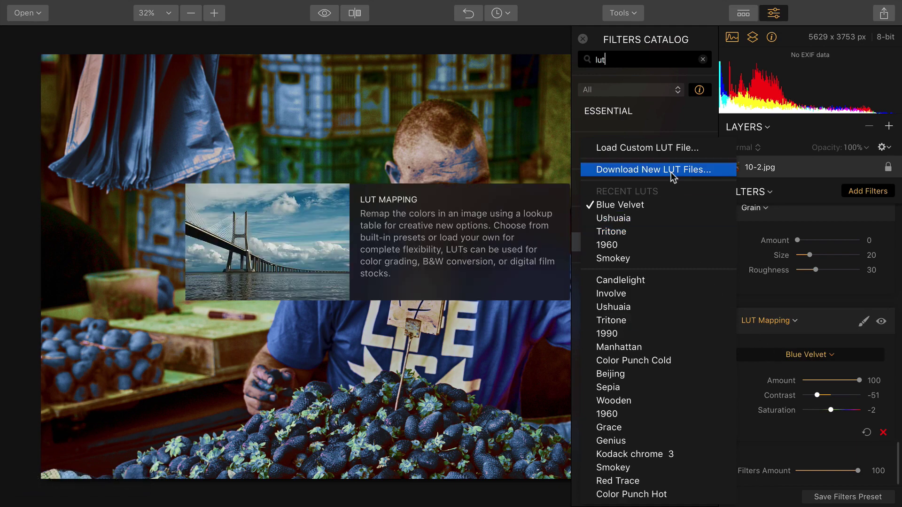
{"action": "left_click", "coordinate": [666, 152]}
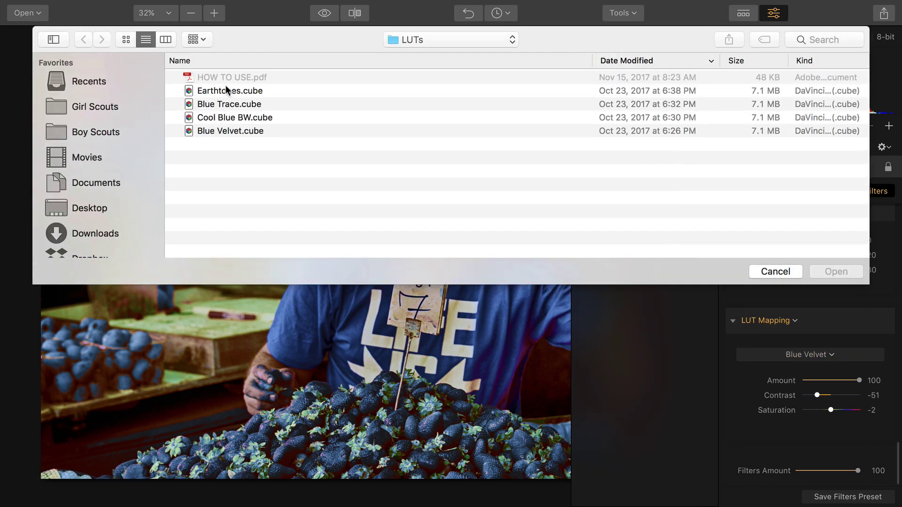
{"action": "double_click", "coordinate": [223, 93]}
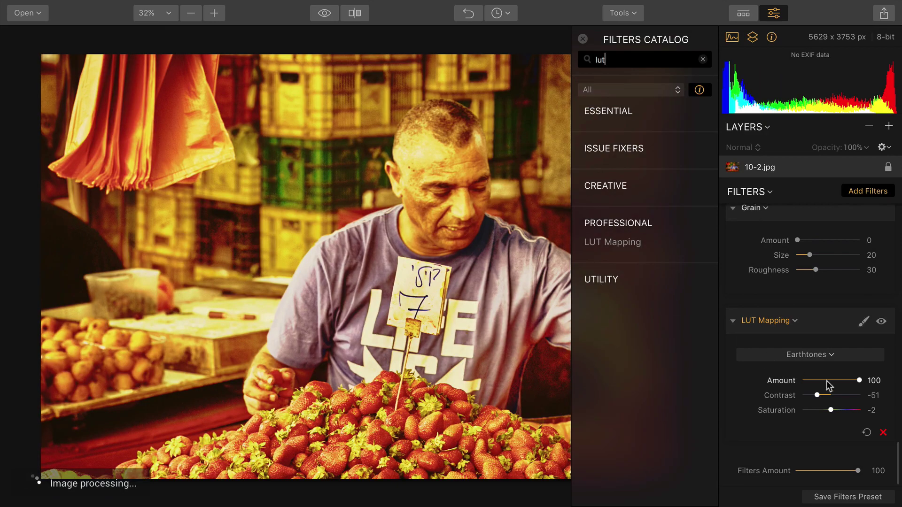
{"action": "mouse_move", "coordinate": [845, 381]}
{"action": "left_mouse_down"}
{"action": "mouse_move", "coordinate": [820, 380]}
{"action": "mouse_move", "coordinate": [842, 379]}
{"action": "left_mouse_up"}
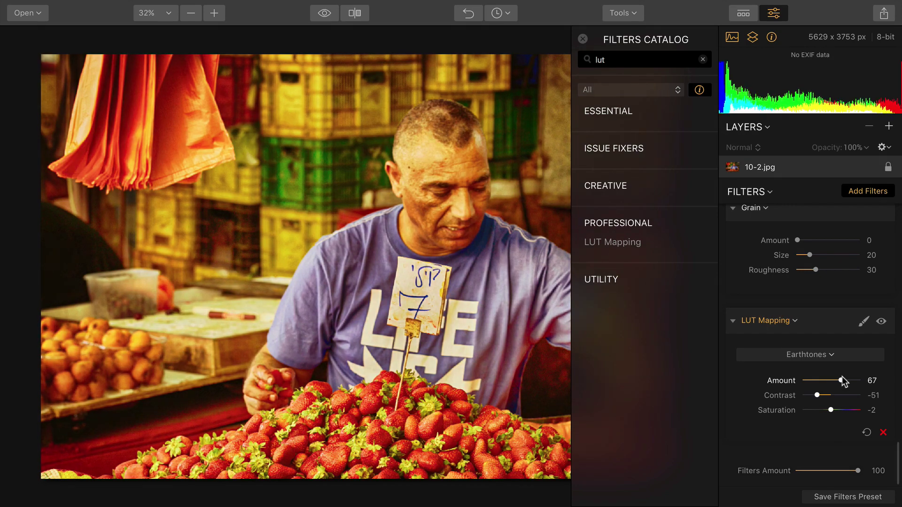
Switch the LUT to Tritone and close both the LUT Mapping filter's settings and the filters catalog.
{"action": "left_click", "coordinate": [828, 355]}
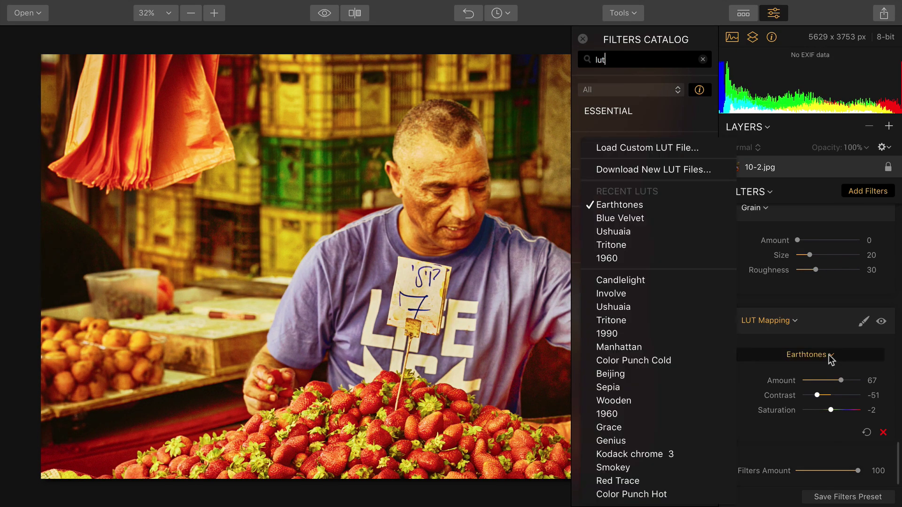
{"action": "left_click", "coordinate": [720, 322]}
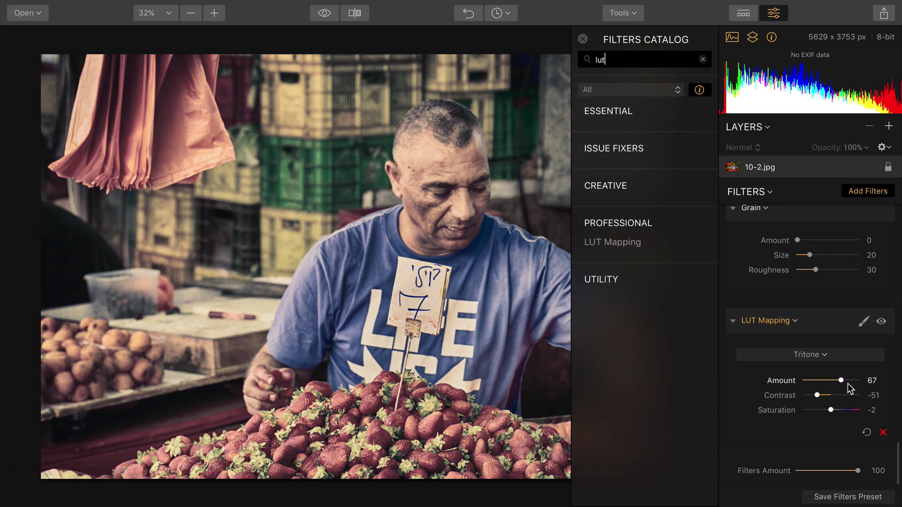
{"action": "left_click", "coordinate": [733, 323]}
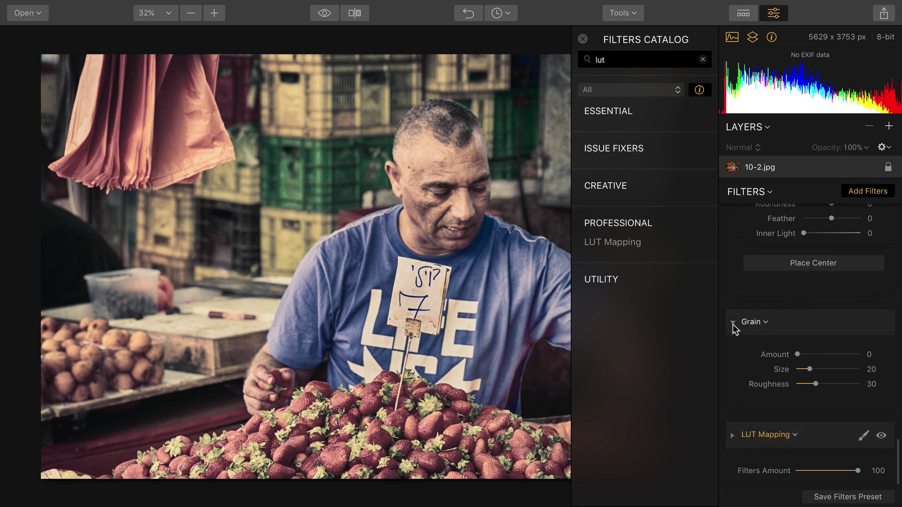
{"action": "left_click", "coordinate": [867, 193]}
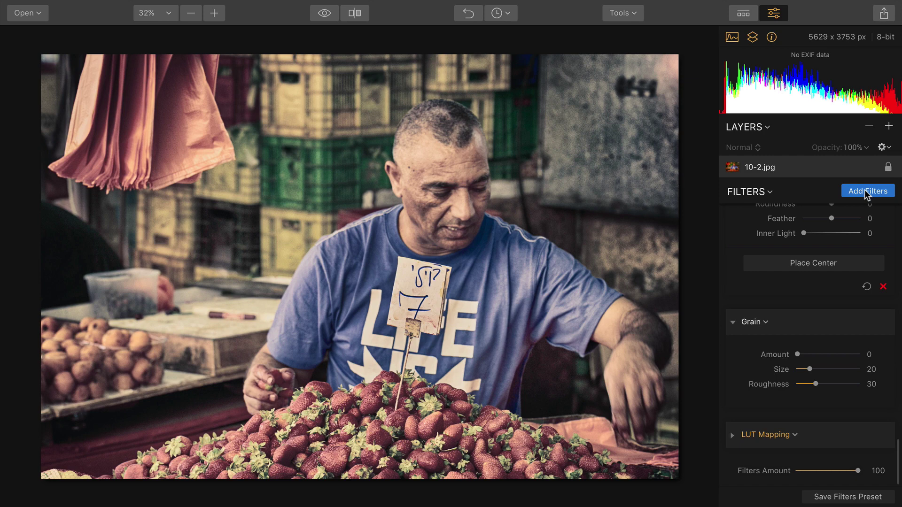
Add the HSL filter and set its saturation to Red 60, Blue 49, Yellow -61 and Green -68.
{"action": "left_click", "coordinate": [867, 193]}
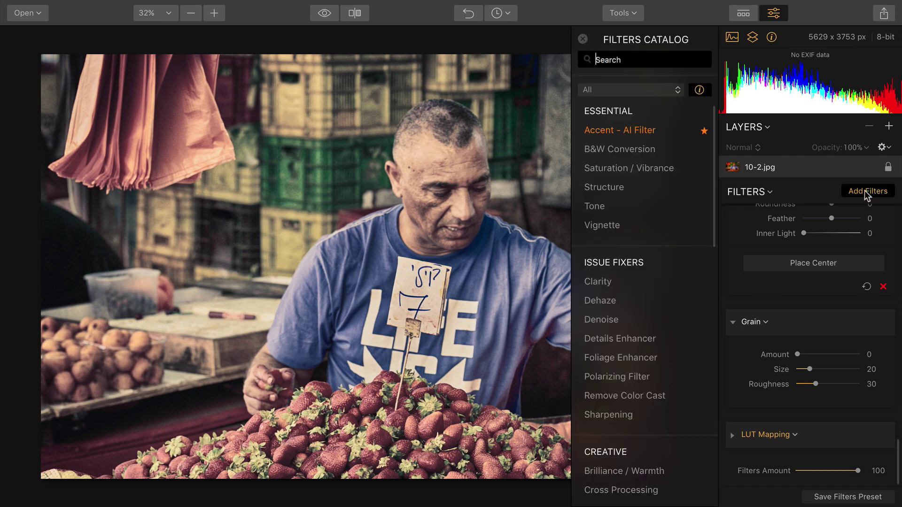
{"action": "type", "text": "hs"}
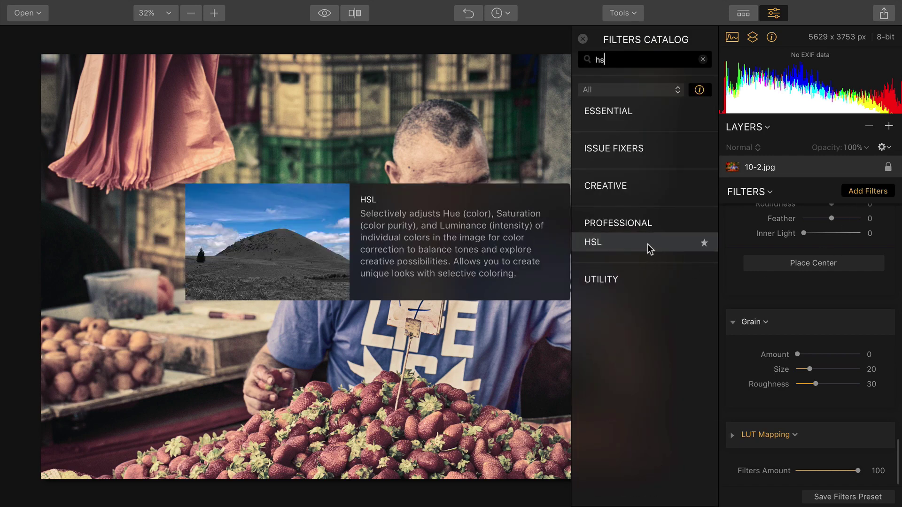
{"action": "left_click", "coordinate": [647, 244]}
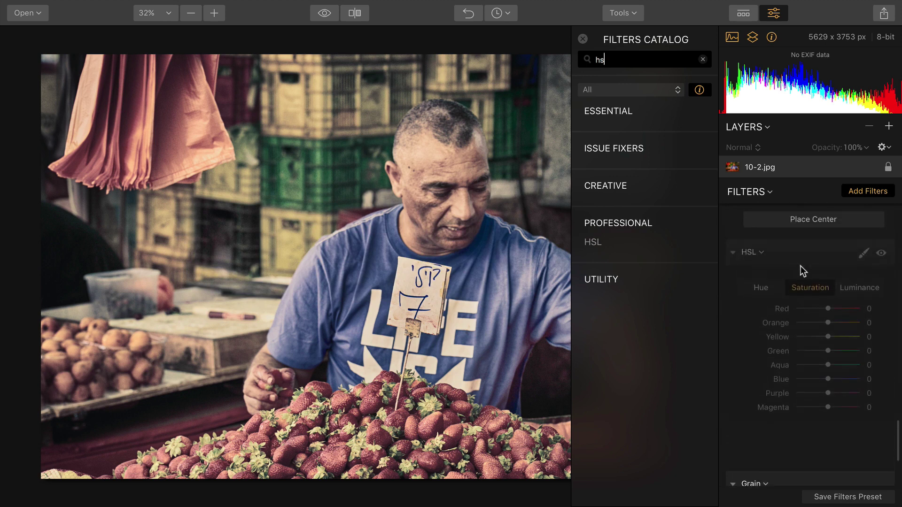
{"action": "scroll", "coordinate": [797, 325], "scroll_direction": "down", "scroll_amount": 3}
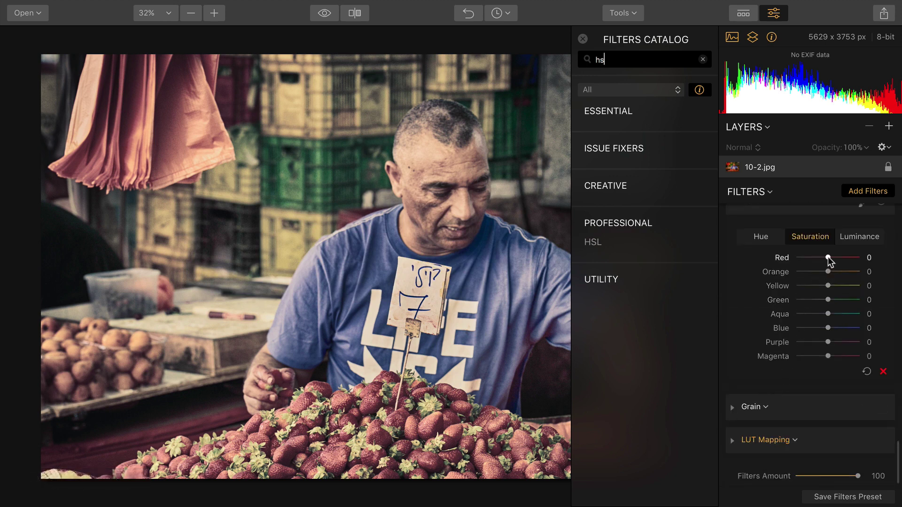
{"action": "left_click_drag", "start_coordinate": [828, 256], "coordinate": [846, 259]}
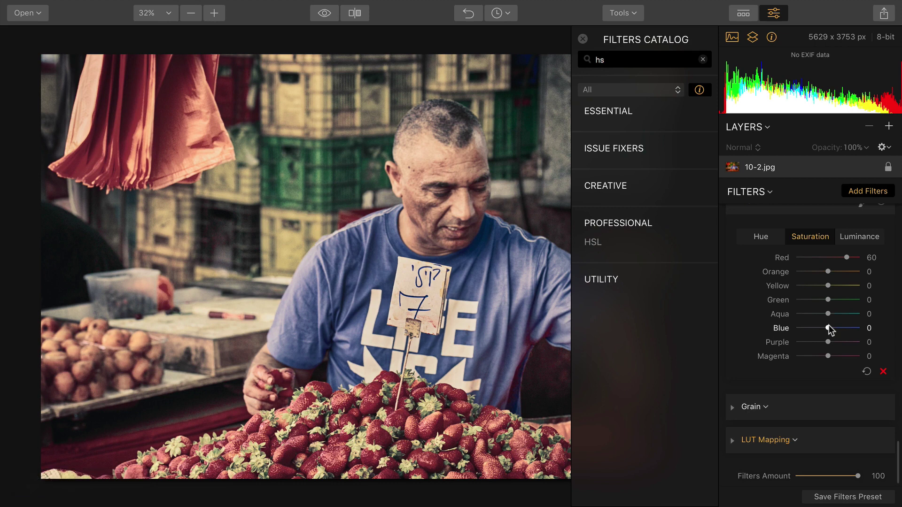
{"action": "left_click_drag", "start_coordinate": [829, 328], "coordinate": [843, 327]}
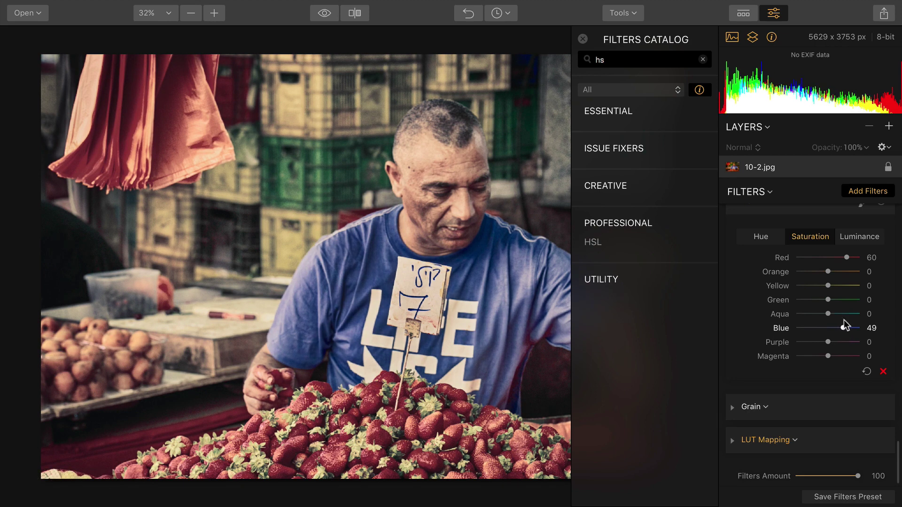
{"action": "left_click_drag", "start_coordinate": [828, 285], "coordinate": [806, 301]}
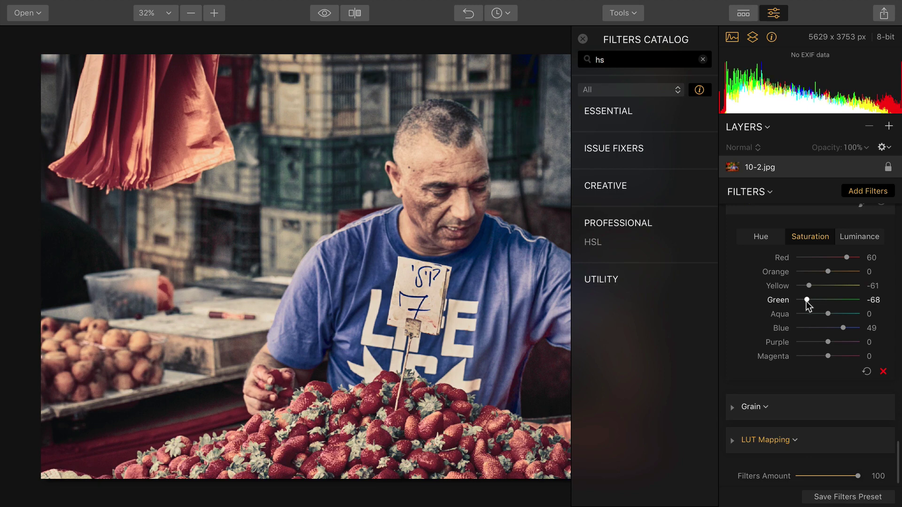
Set the HSL luminance to Green -13 and Yellow -18, and the HSL hue to Yellow -67 and Orange -27.
{"action": "left_click", "coordinate": [853, 240]}
{"action": "mouse_move", "coordinate": [828, 299]}
{"action": "left_mouse_down"}
{"action": "mouse_move", "coordinate": [813, 300]}
{"action": "mouse_move", "coordinate": [823, 300]}
{"action": "mouse_move", "coordinate": [819, 288]}
{"action": "left_mouse_up"}
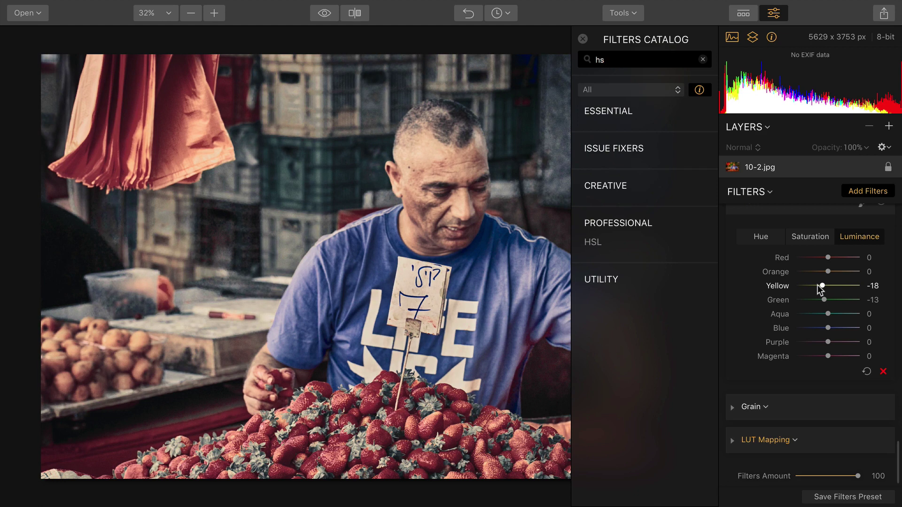
{"action": "left_click", "coordinate": [761, 237]}
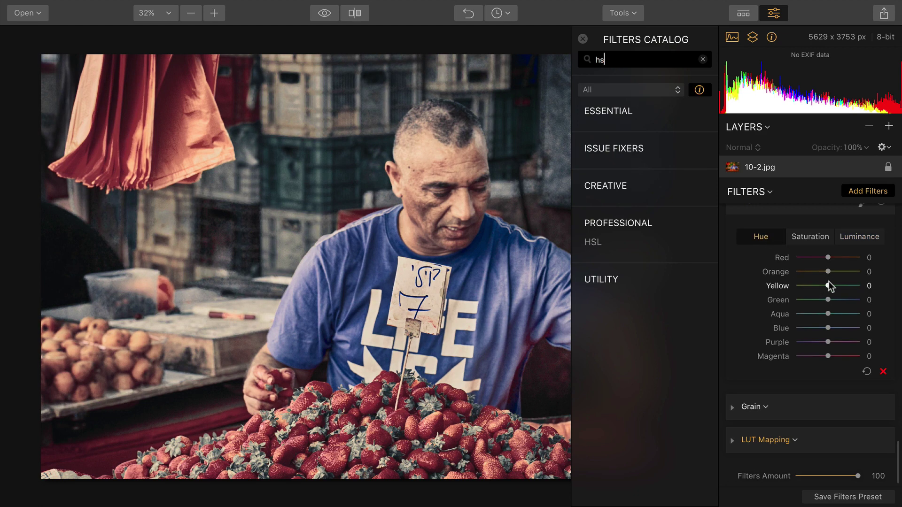
{"action": "mouse_move", "coordinate": [829, 285]}
{"action": "left_mouse_down"}
{"action": "mouse_move", "coordinate": [804, 284]}
{"action": "mouse_move", "coordinate": [819, 276]}
{"action": "left_mouse_up"}
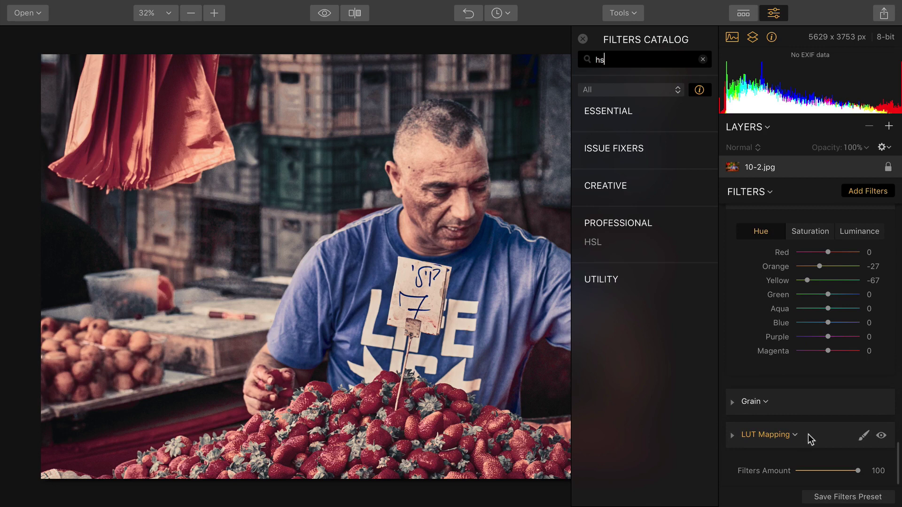
Reorder the filters so LUT Mapping sits directly below HSL and Vignette comes after Grain, collapsing the HSL settings.
{"action": "left_click_drag", "start_coordinate": [808, 434], "coordinate": [808, 399]}
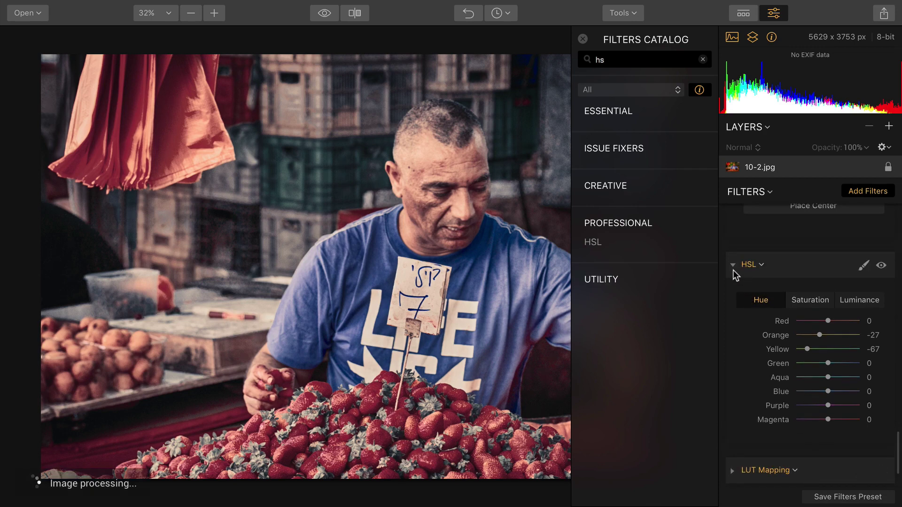
{"action": "left_click", "coordinate": [733, 268]}
{"action": "scroll", "coordinate": [827, 351], "scroll_direction": "up", "scroll_amount": 3}
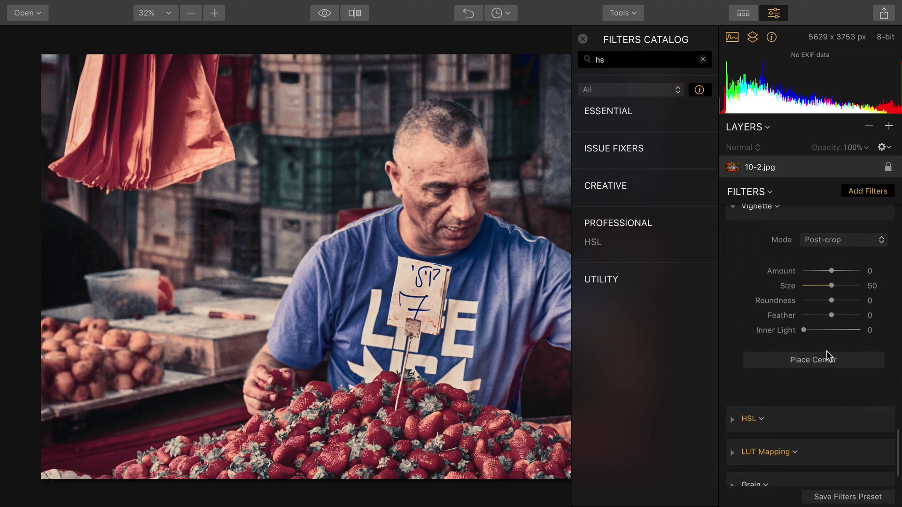
{"action": "left_click_drag", "start_coordinate": [802, 240], "coordinate": [796, 366]}
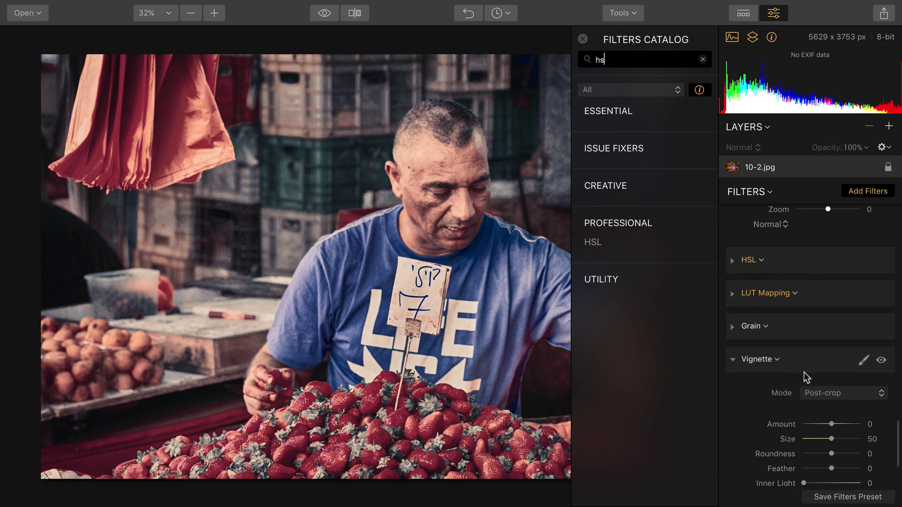
Set the Vignette amount to -85 and the Grain amount to 22, and close the filters catalog.
{"action": "left_click_drag", "start_coordinate": [827, 424], "coordinate": [808, 420]}
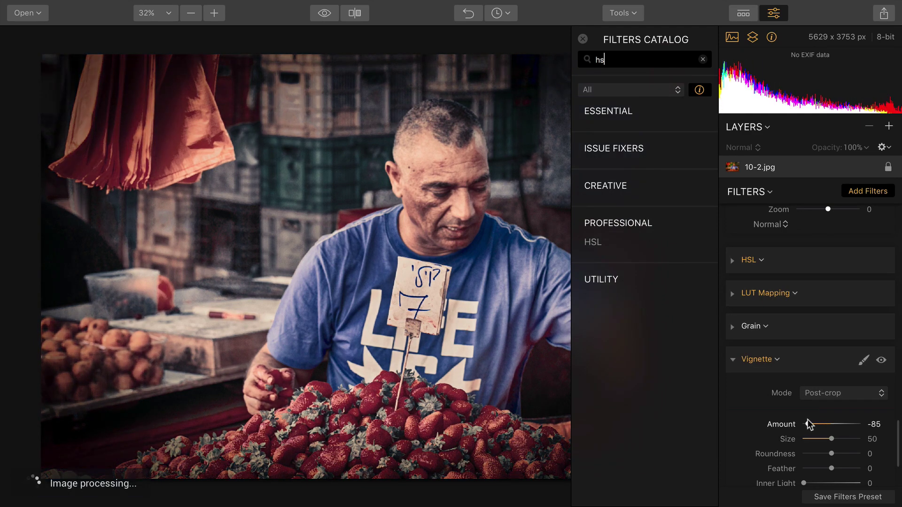
{"action": "left_click", "coordinate": [732, 359]}
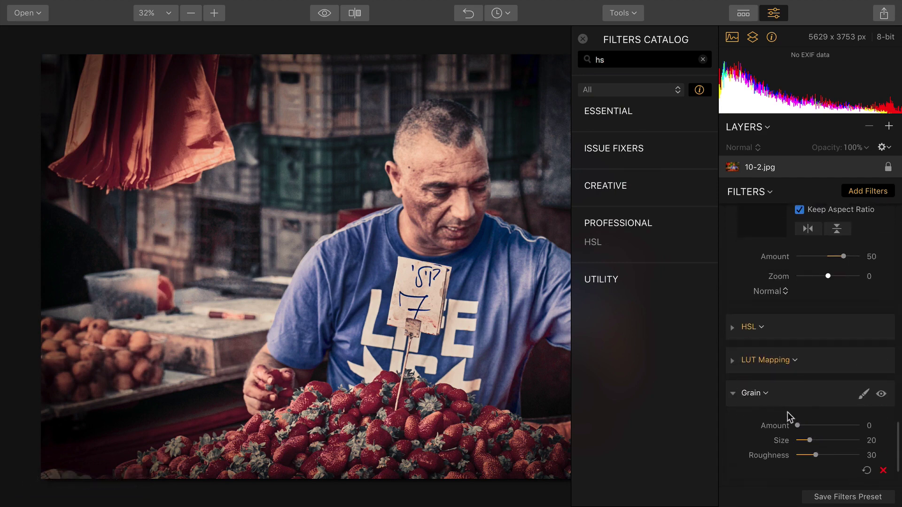
{"action": "left_click", "coordinate": [808, 425]}
{"action": "left_click_drag", "start_coordinate": [809, 426], "coordinate": [811, 425]}
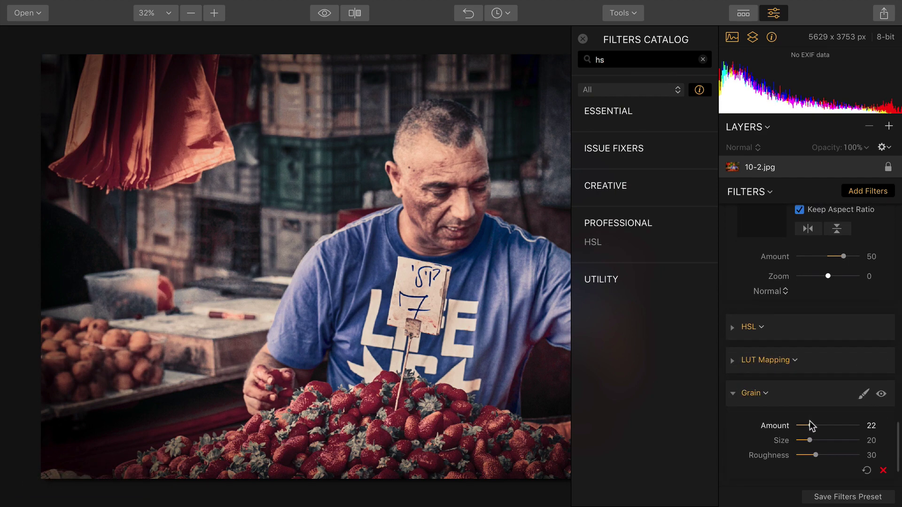
{"action": "left_click", "coordinate": [582, 38]}
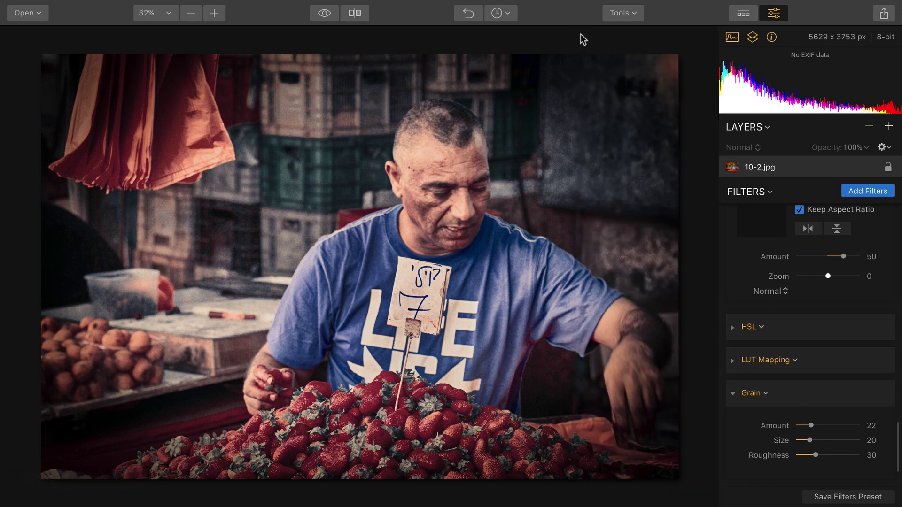
Show the presets strip and save the current filters as a new preset named Street Scene.
{"action": "mouse_move", "coordinate": [726, 3]}
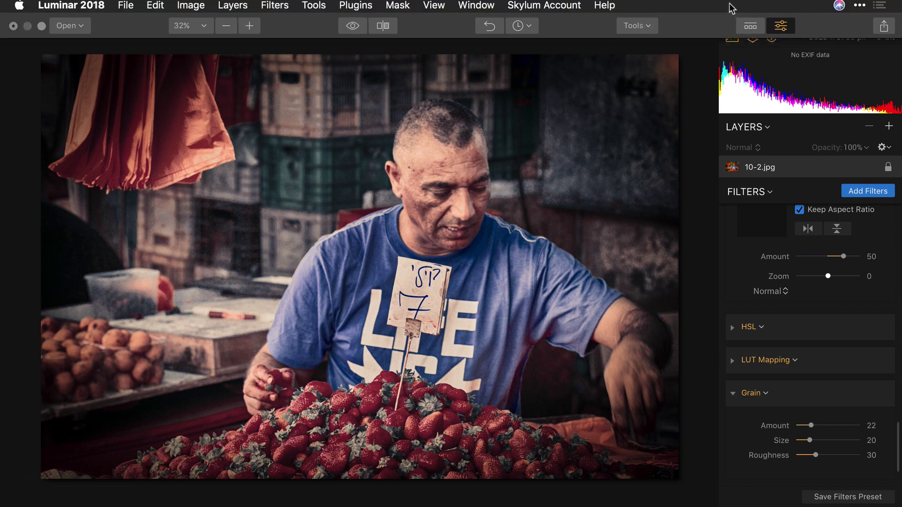
{"action": "left_click", "coordinate": [751, 29]}
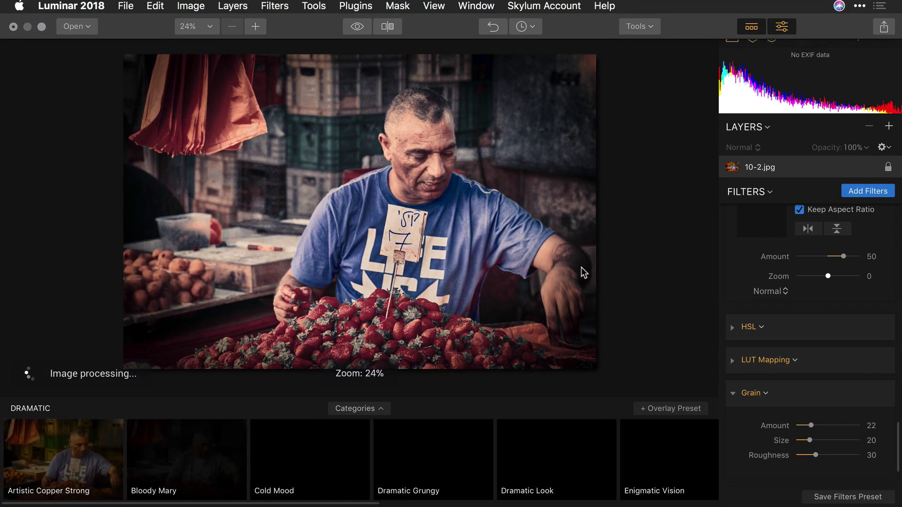
{"action": "scroll", "coordinate": [754, 329], "scroll_direction": "up", "scroll_amount": 3}
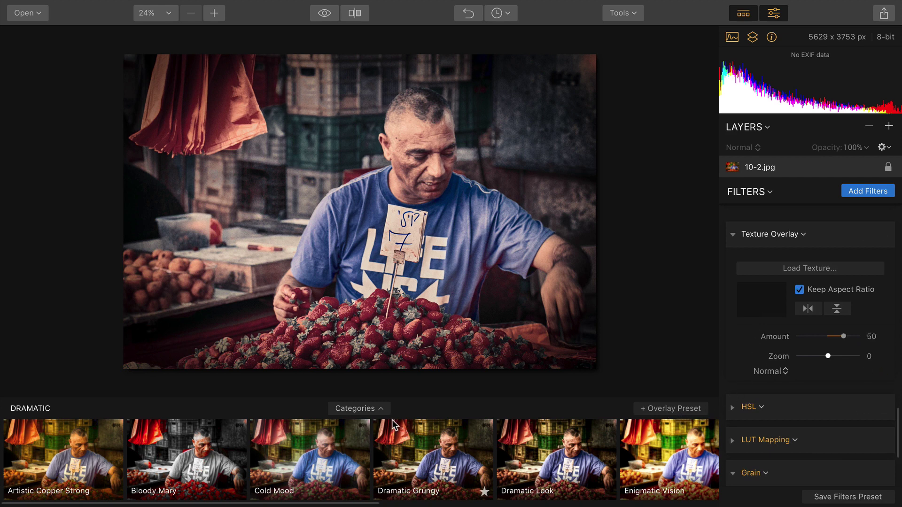
{"action": "left_click", "coordinate": [820, 499]}
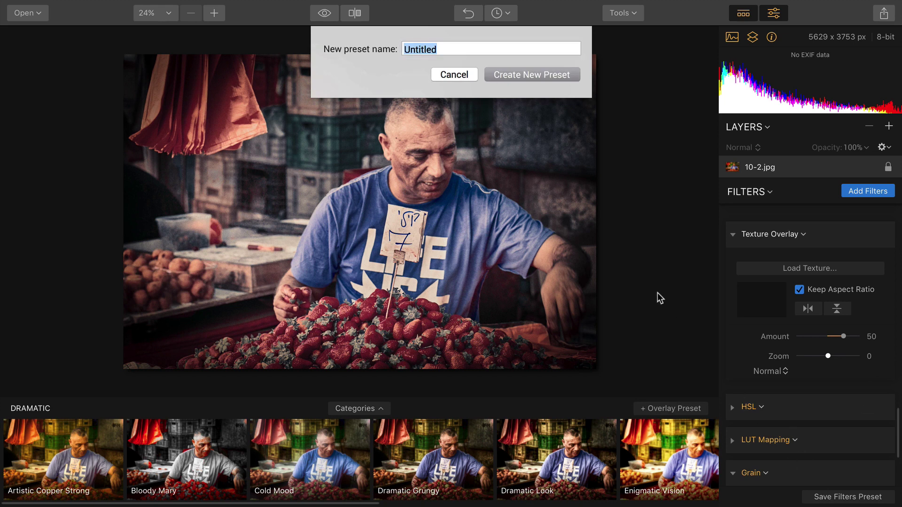
{"action": "type", "text": "Stree"}
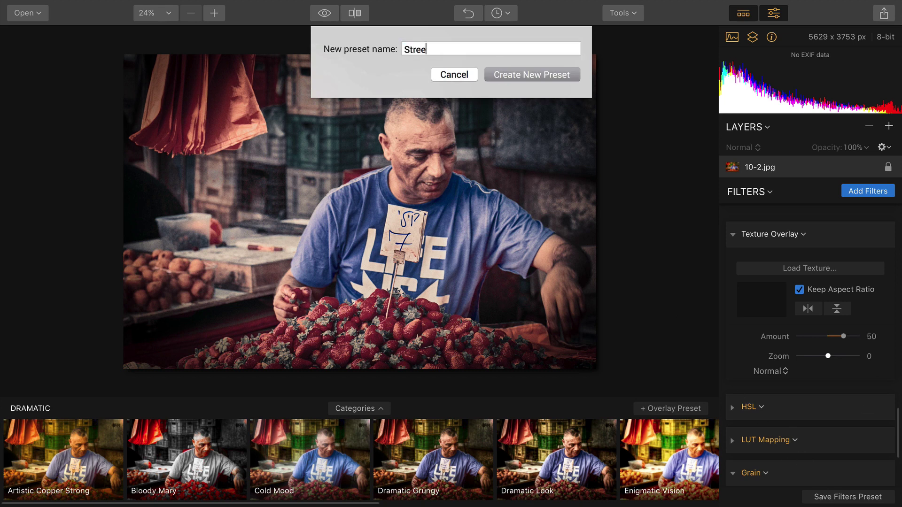
{"action": "type", "text": "t"}
{"action": "key", "text": "Return"}
From the user presets, try Portrait Matte Look and apply Street Scene with its amount set to 80.
{"action": "left_click", "coordinate": [378, 407]}
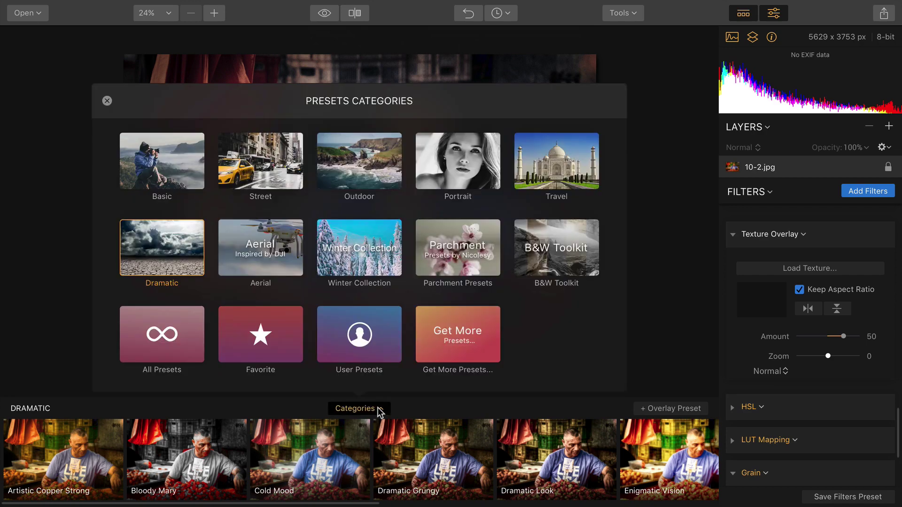
{"action": "left_click", "coordinate": [380, 360]}
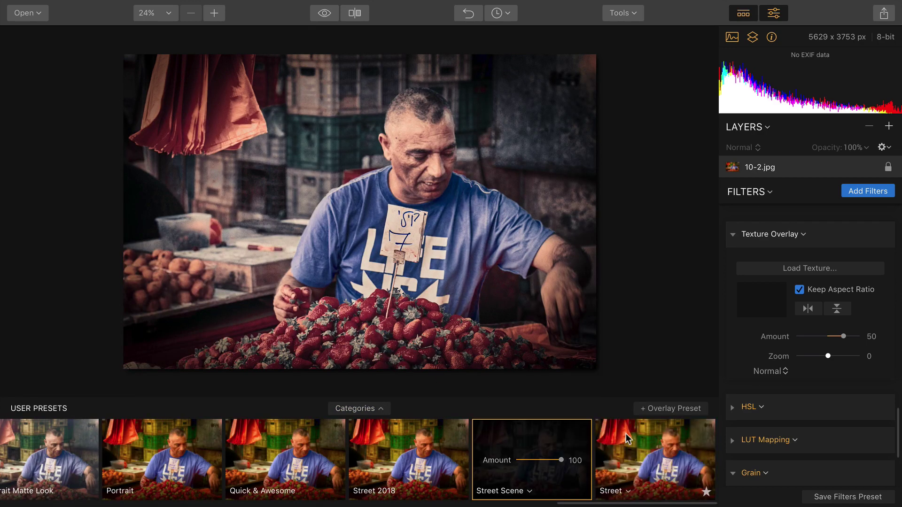
{"action": "scroll", "coordinate": [176, 448], "scroll_direction": "left", "scroll_amount": 3}
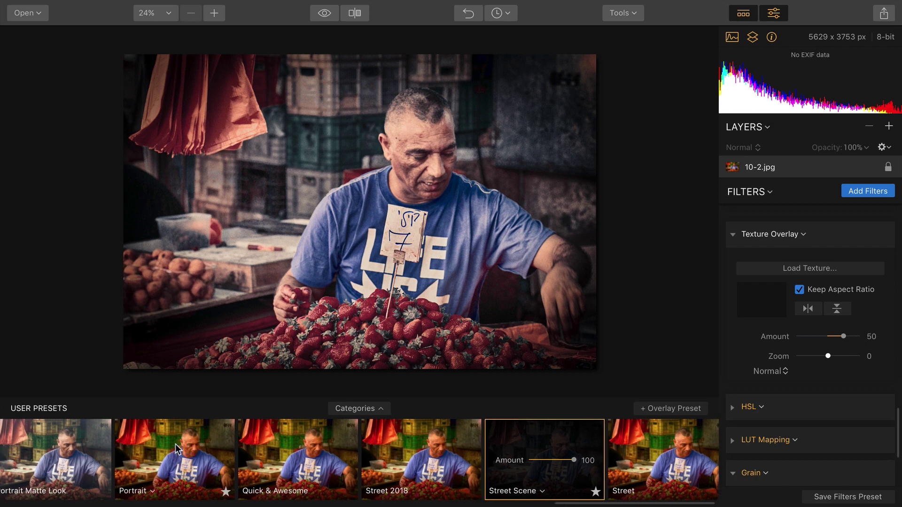
{"action": "left_click", "coordinate": [153, 448]}
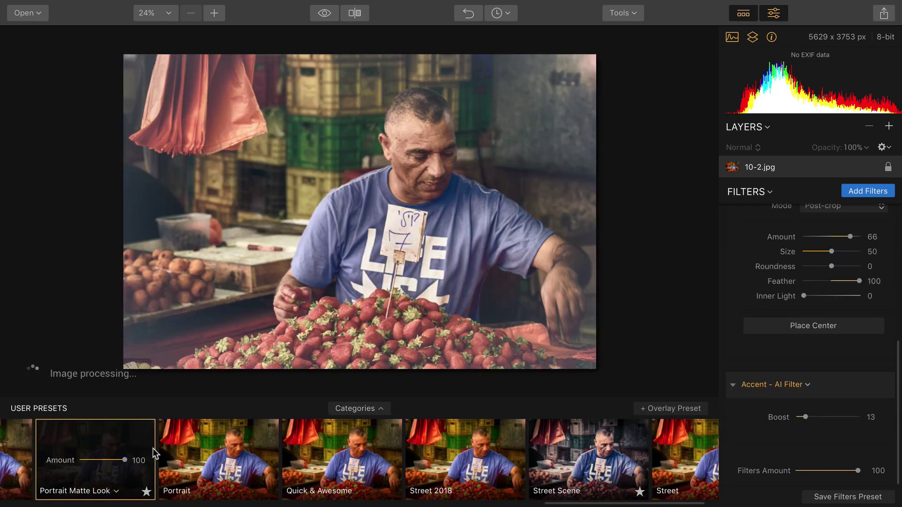
{"action": "left_click", "coordinate": [608, 453]}
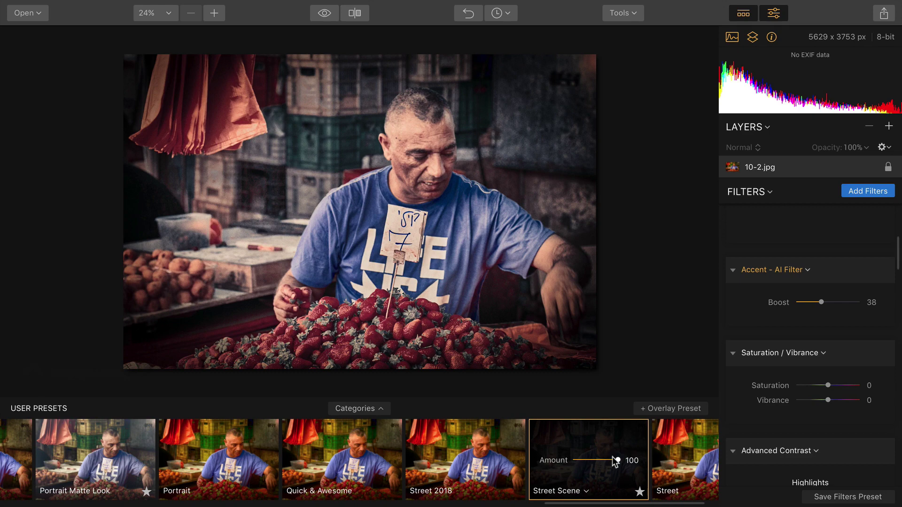
{"action": "mouse_move", "coordinate": [617, 460]}
{"action": "left_mouse_down"}
{"action": "mouse_move", "coordinate": [596, 463]}
{"action": "mouse_move", "coordinate": [614, 463]}
{"action": "mouse_move", "coordinate": [605, 460]}
{"action": "left_mouse_up"}
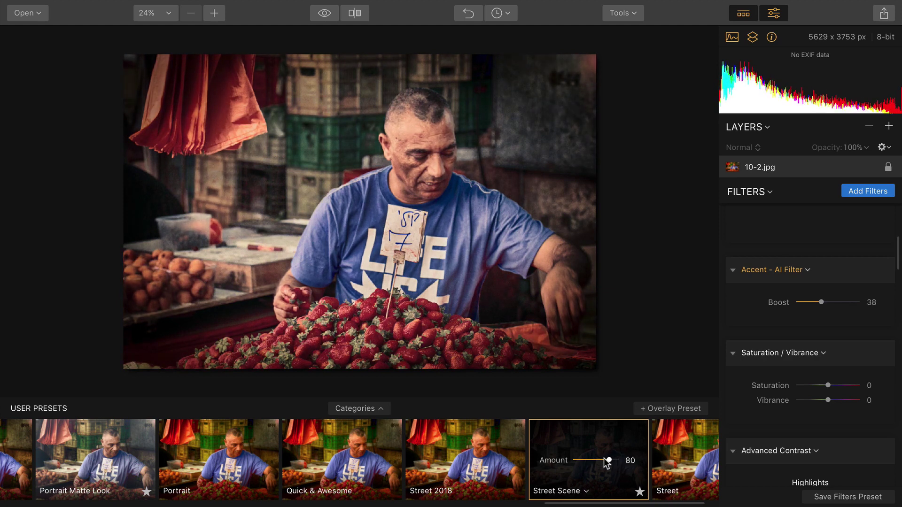
{"action": "mouse_move", "coordinate": [780, 403]}
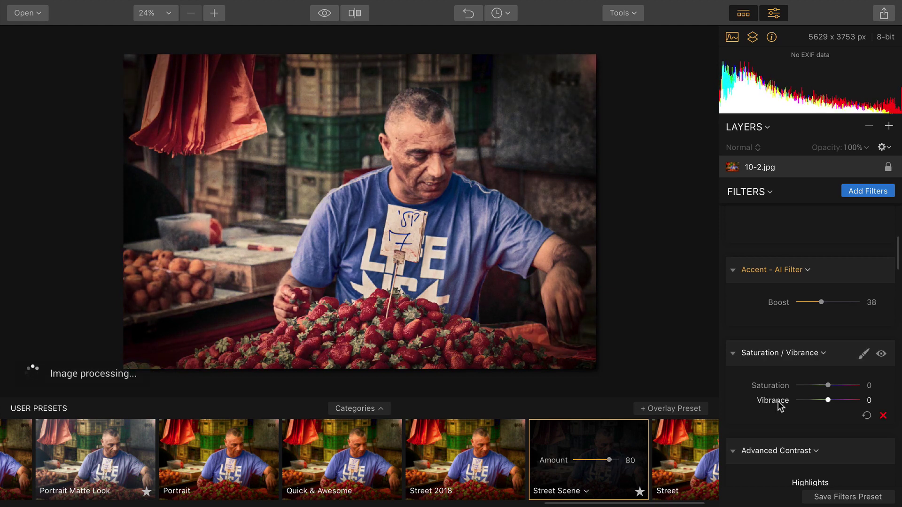
{"action": "scroll", "coordinate": [779, 402], "scroll_direction": "down", "scroll_amount": 2}
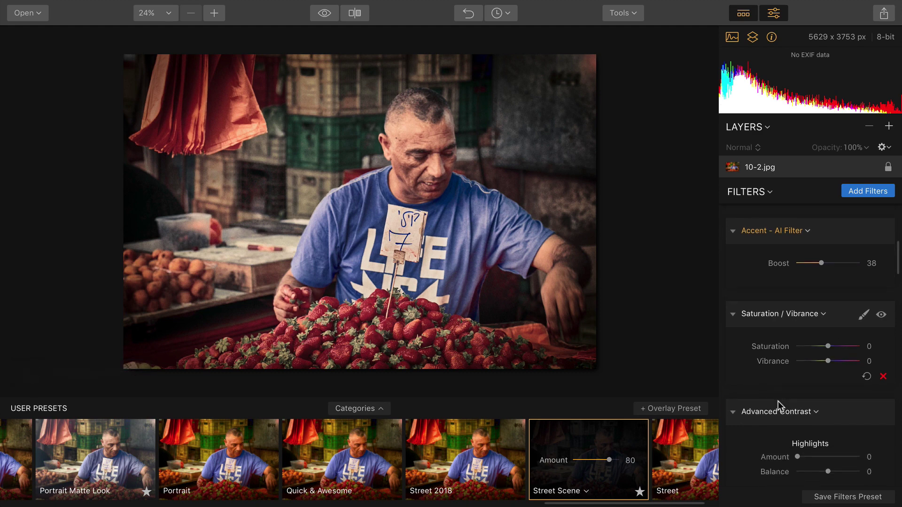